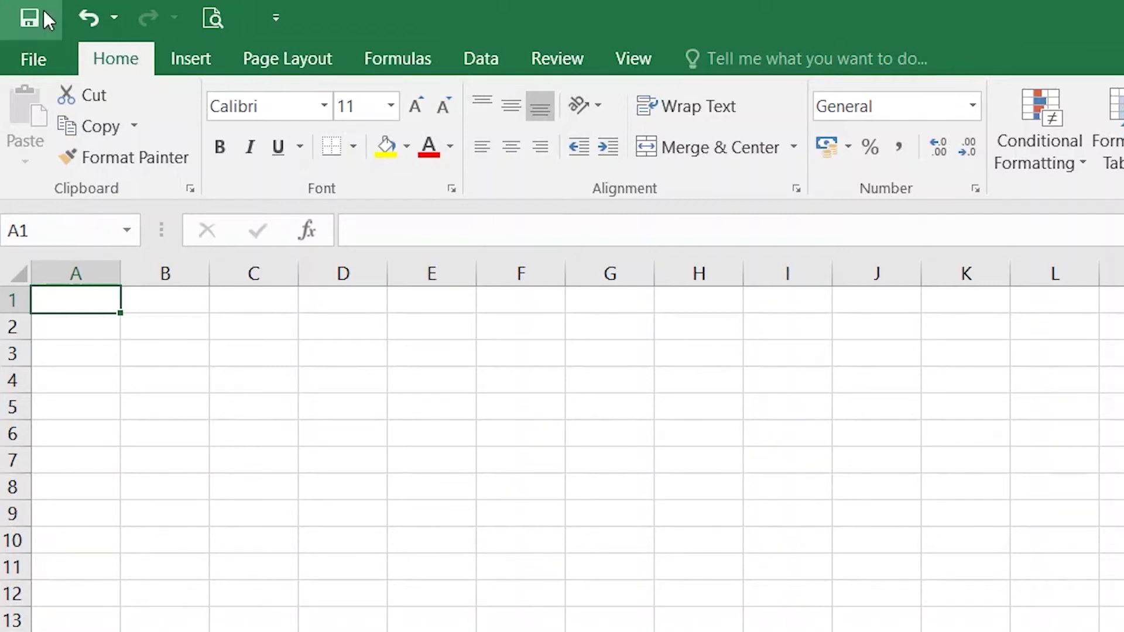
# Step: Look over the available commands for customizing the Quick Access Toolbar, leaving the selection as it is
pyautogui.click(279, 23)
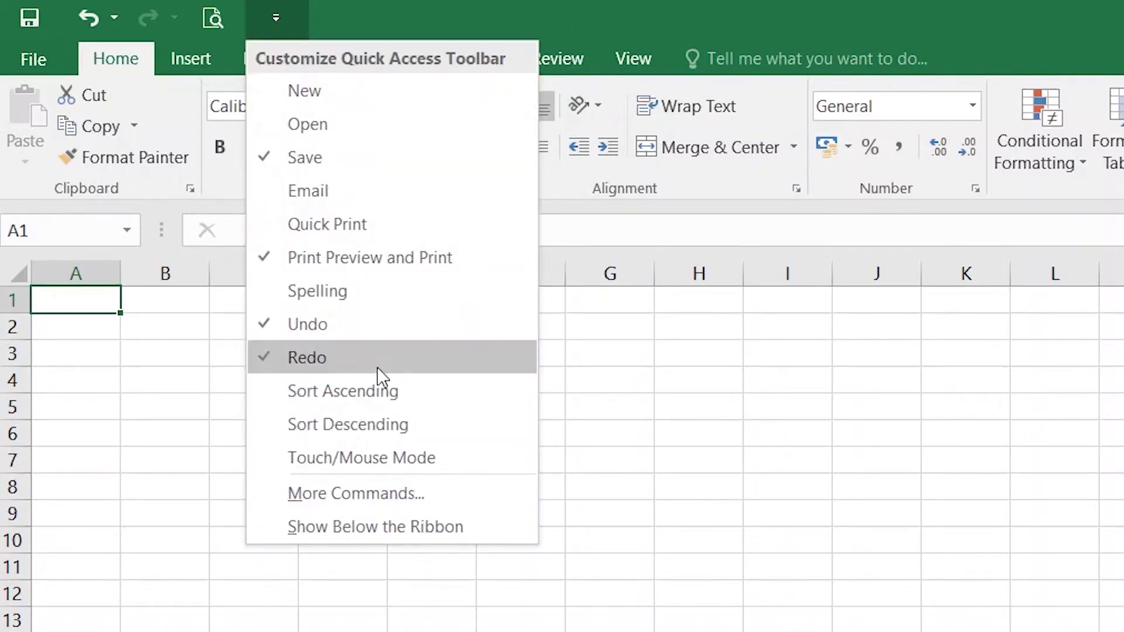
pyautogui.press('Escape')
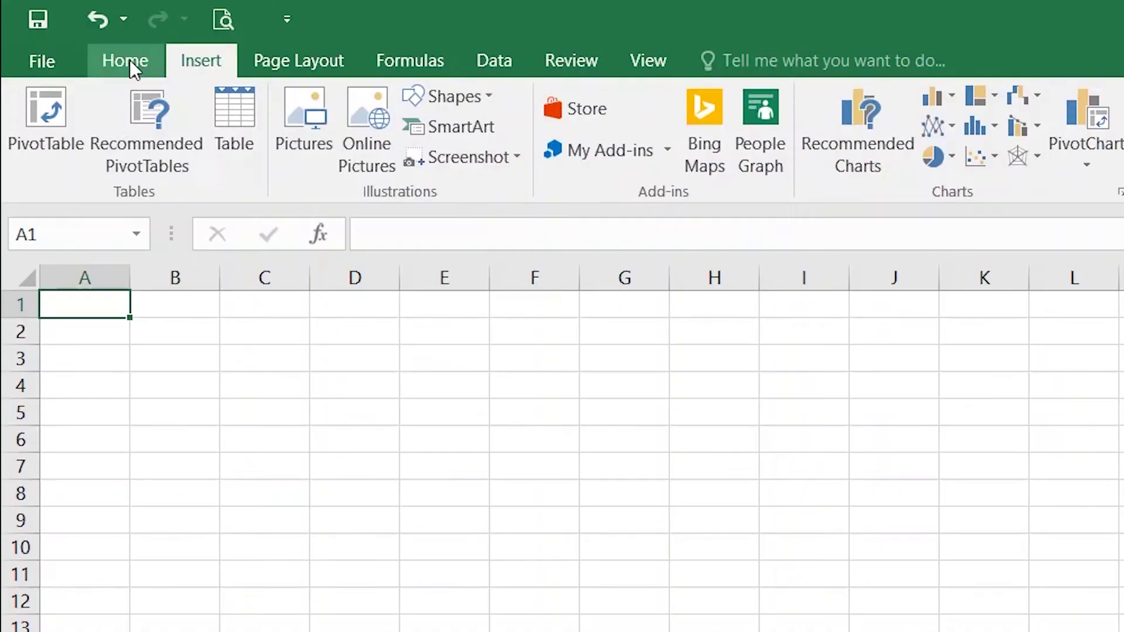
# Step: Open the help article for the Wrap Text command of the Home ribbon and read through it
pyautogui.click(128, 63)
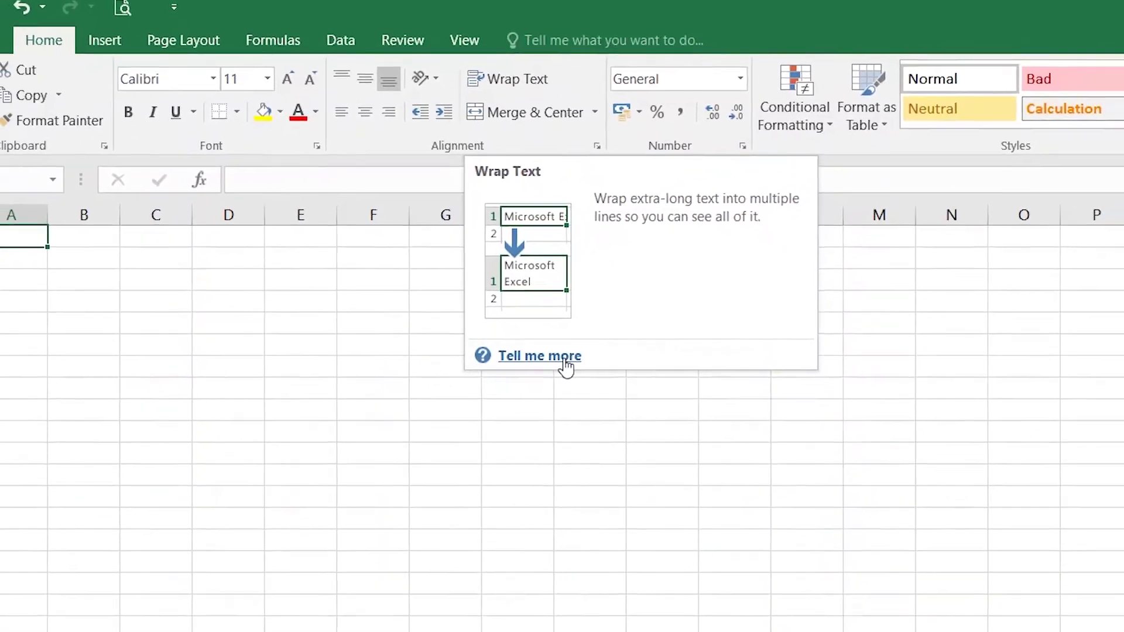
pyautogui.click(564, 362)
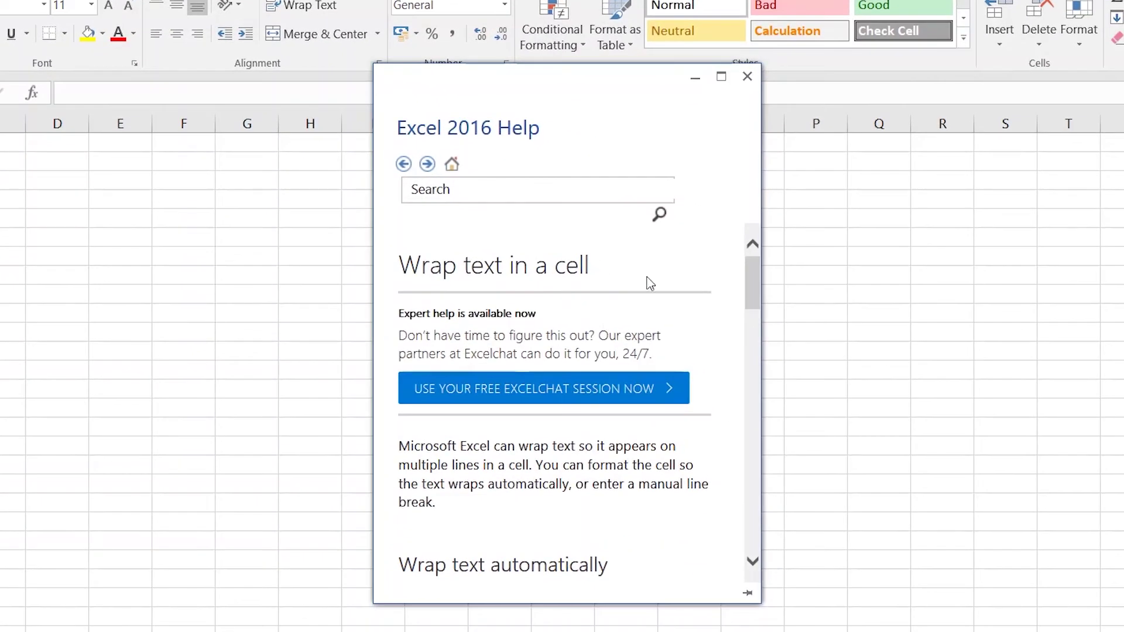
pyautogui.moveTo(754, 271); pyautogui.dragTo(754, 476)
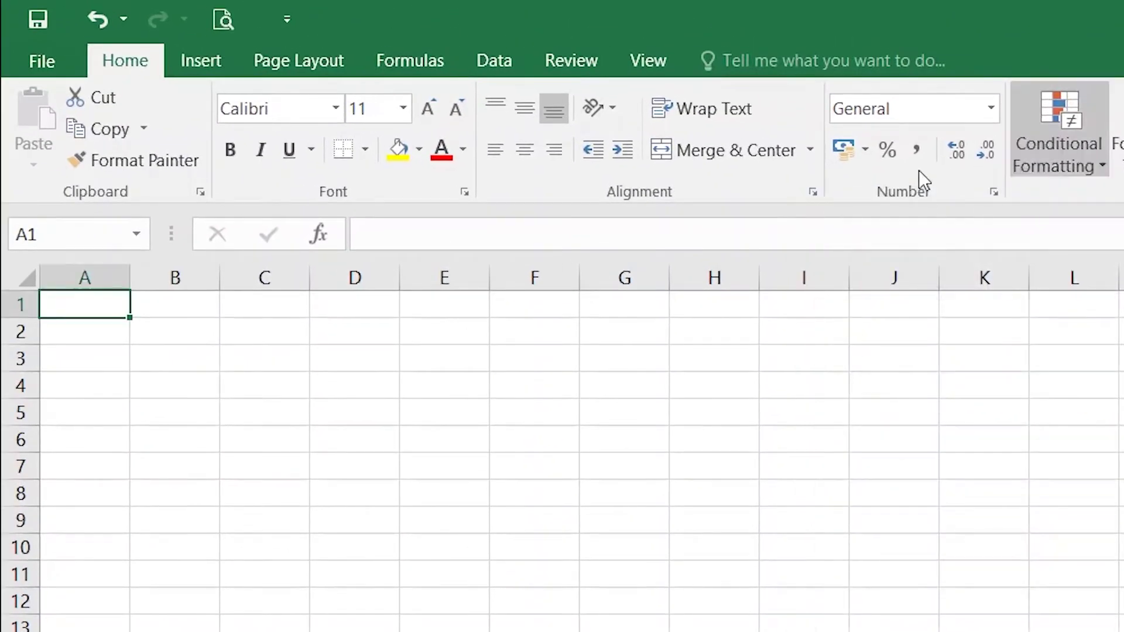
# Step: View the Insert commands and the workbook's Info page, and return to the worksheet
pyautogui.click(183, 49)
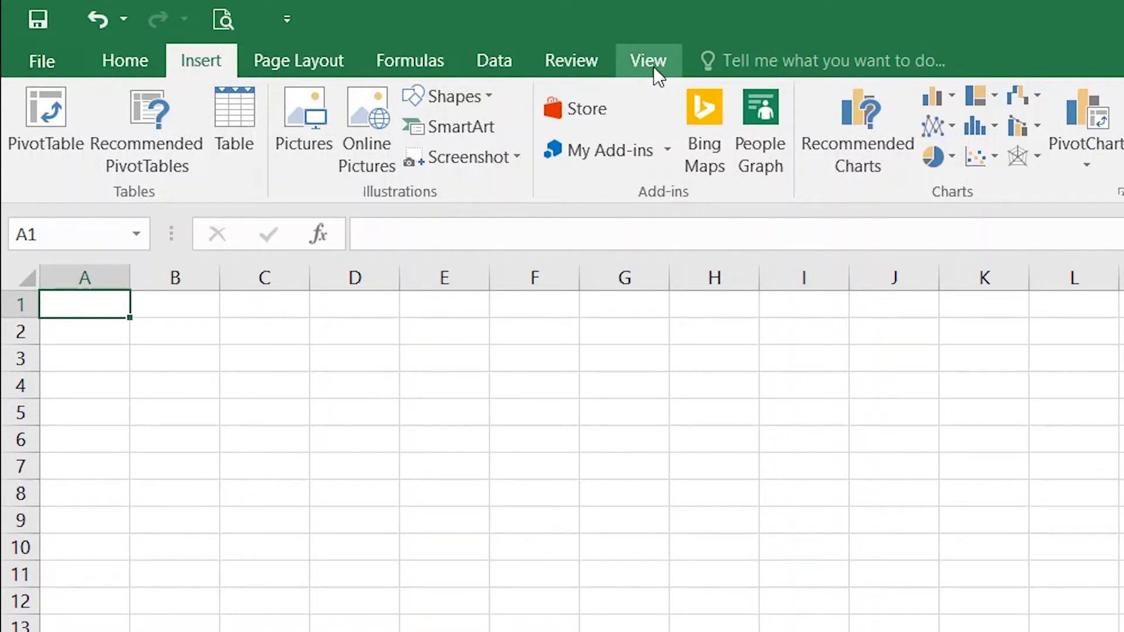
pyautogui.click(55, 59)
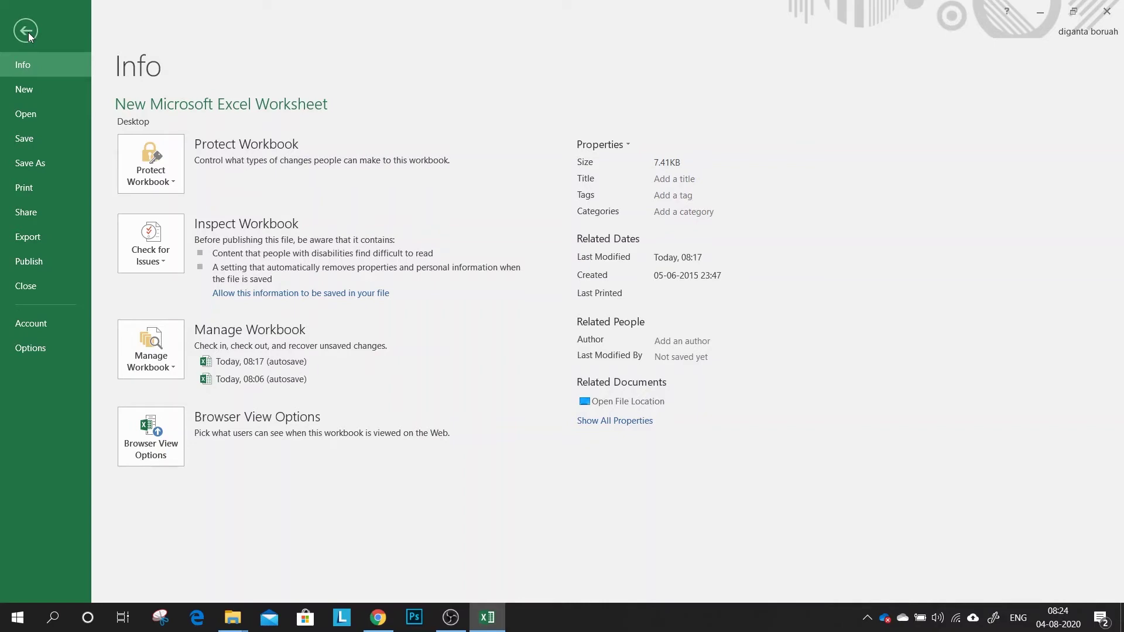
pyautogui.click(26, 31)
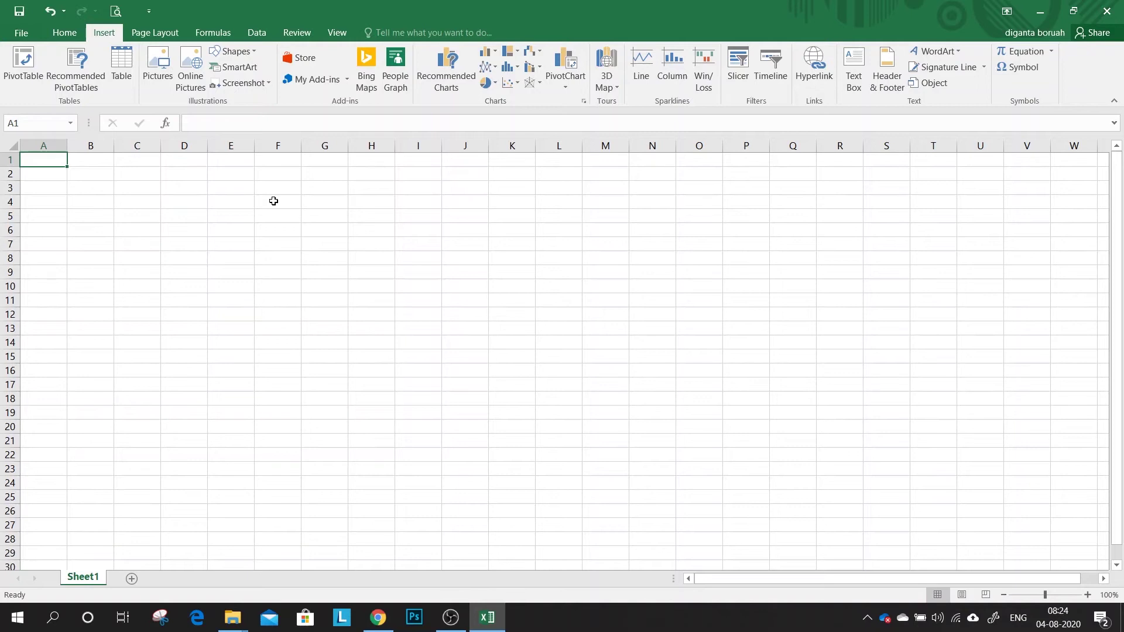
pyautogui.click(23, 33)
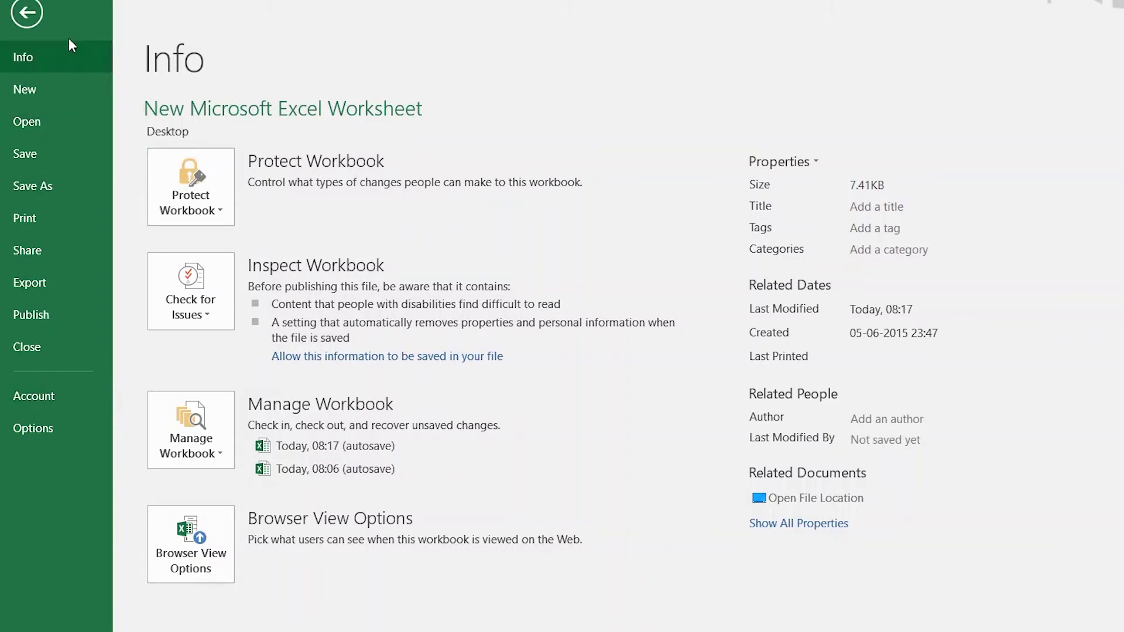
pyautogui.click(27, 13)
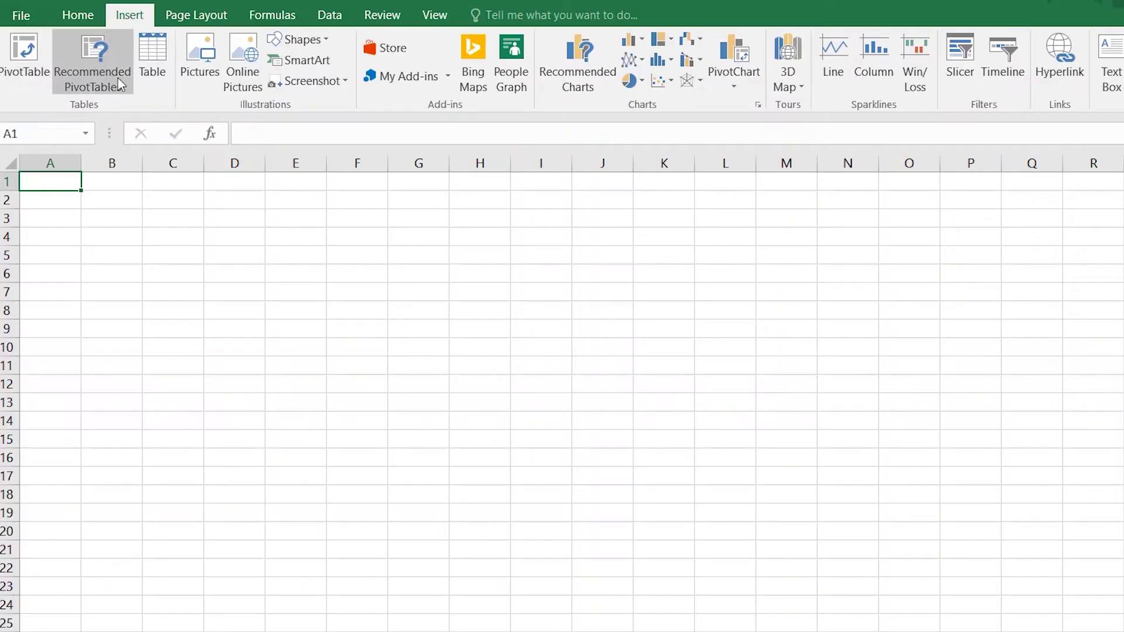
# Step: Look over the Home, Insert and Page Layout commands of the ribbon one after another
pyautogui.click(88, 20)
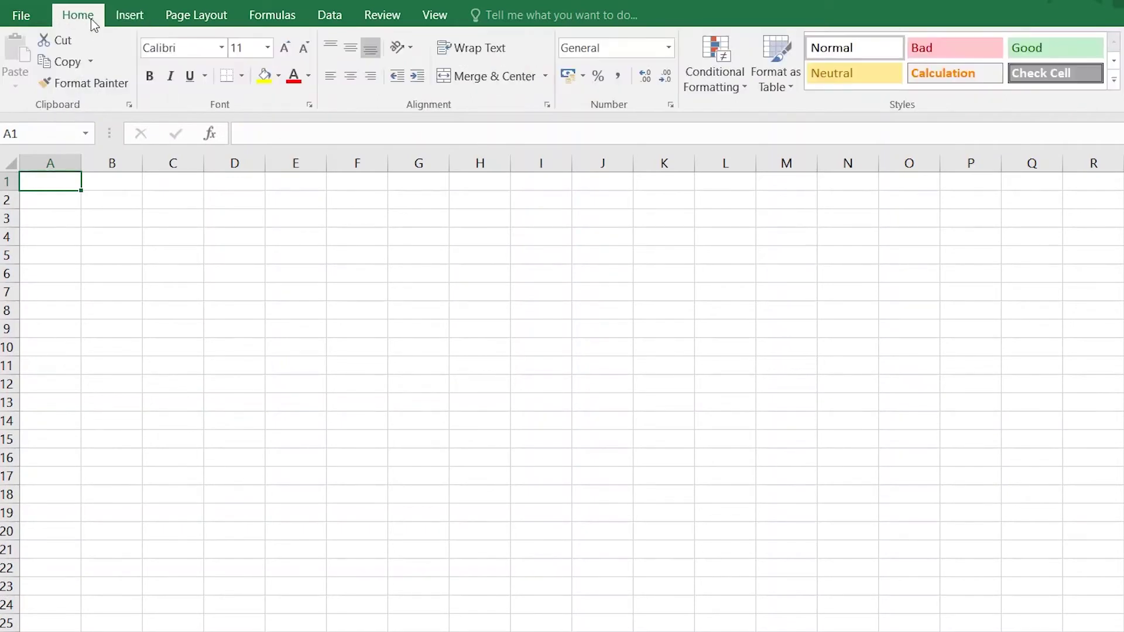
pyautogui.click(129, 22)
pyautogui.click(198, 19)
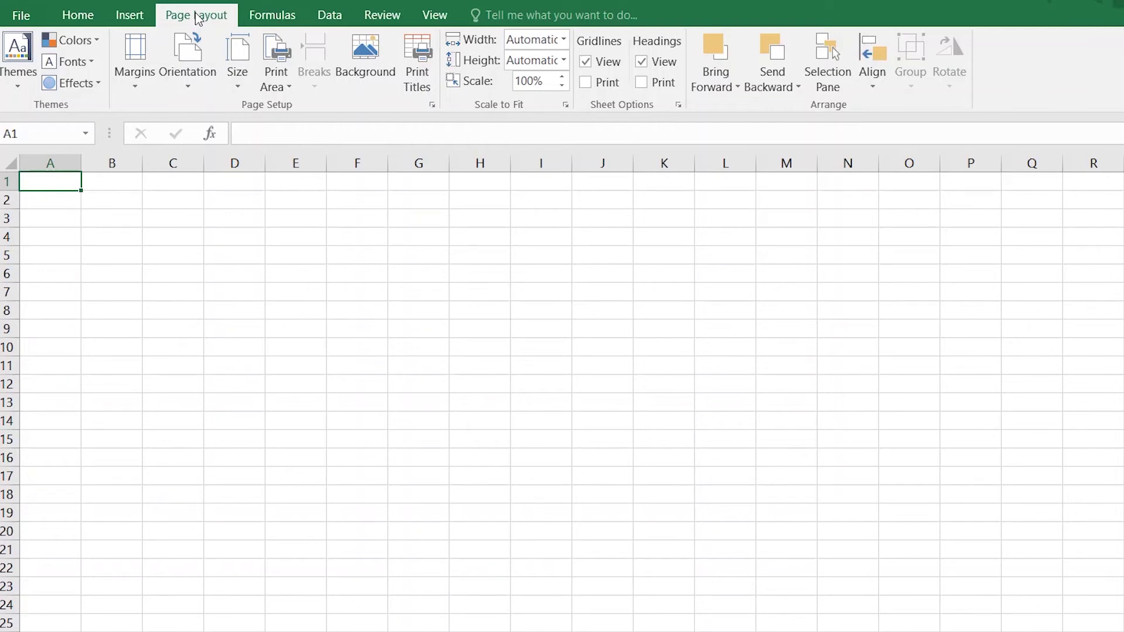
# Step: Select cells F6, E5 and F5 in turn, and try out the formula bar for F5 without entering anything
pyautogui.click(358, 273)
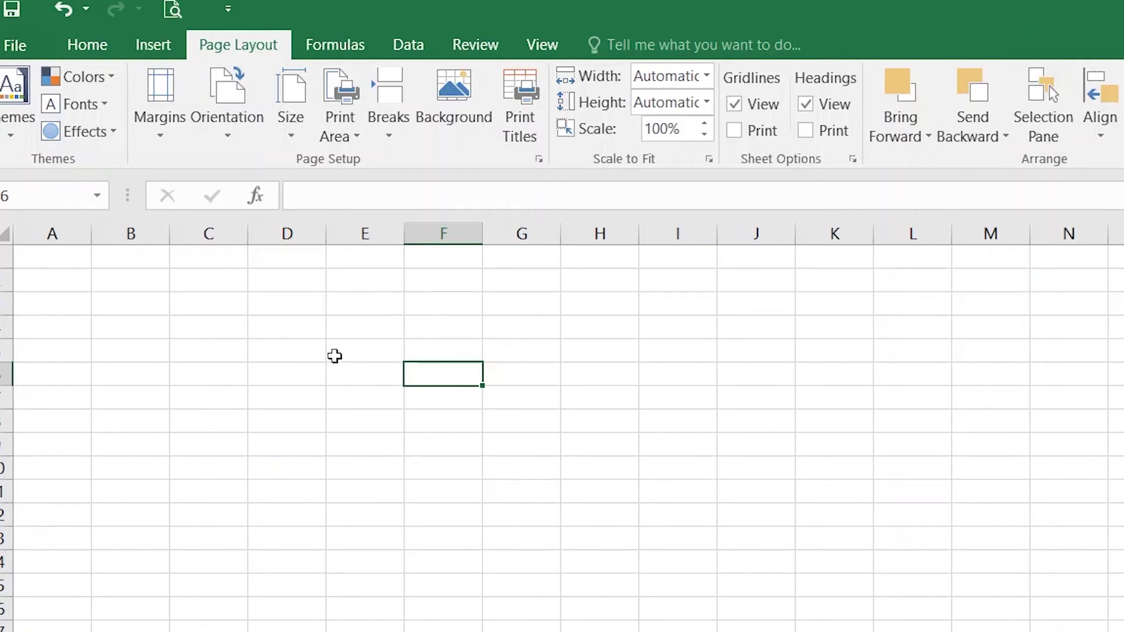
pyautogui.click(335, 353)
pyautogui.click(462, 354)
pyautogui.click(324, 197)
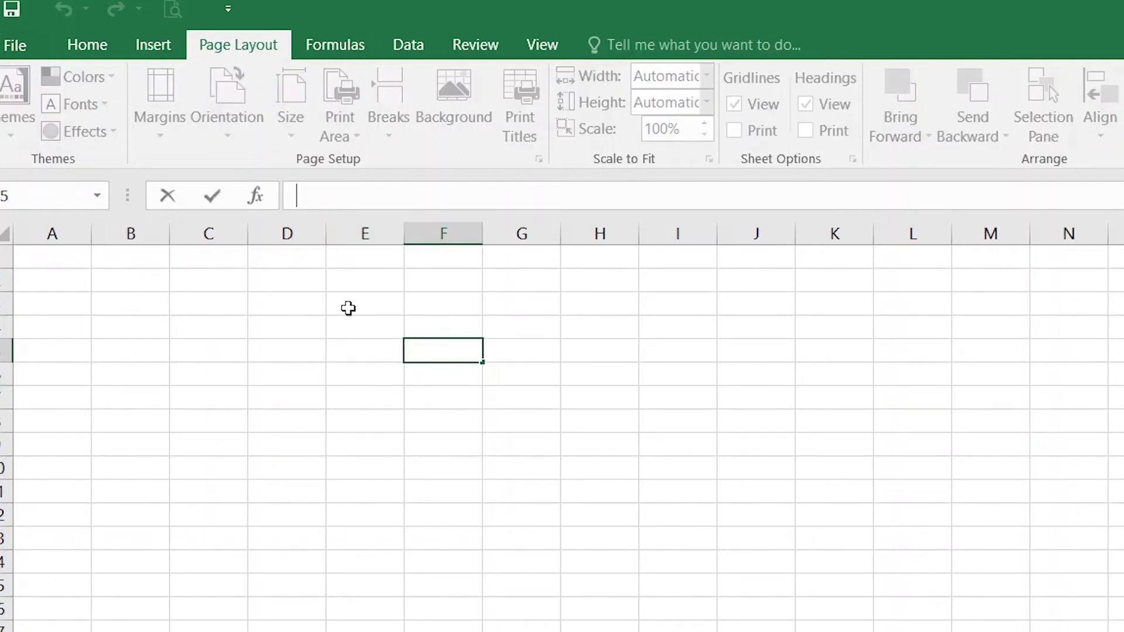
pyautogui.press('Escape')
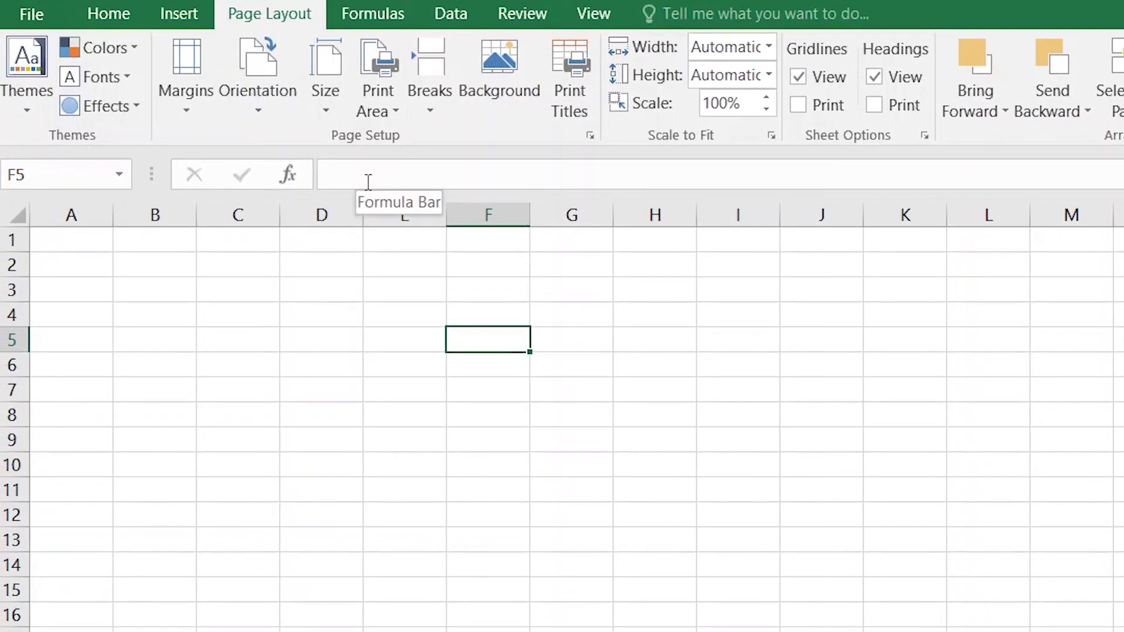
# Step: Go directly to cell A3 by entering its cell reference
pyautogui.click(65, 177)
pyautogui.write('A3')
pyautogui.press('Return')
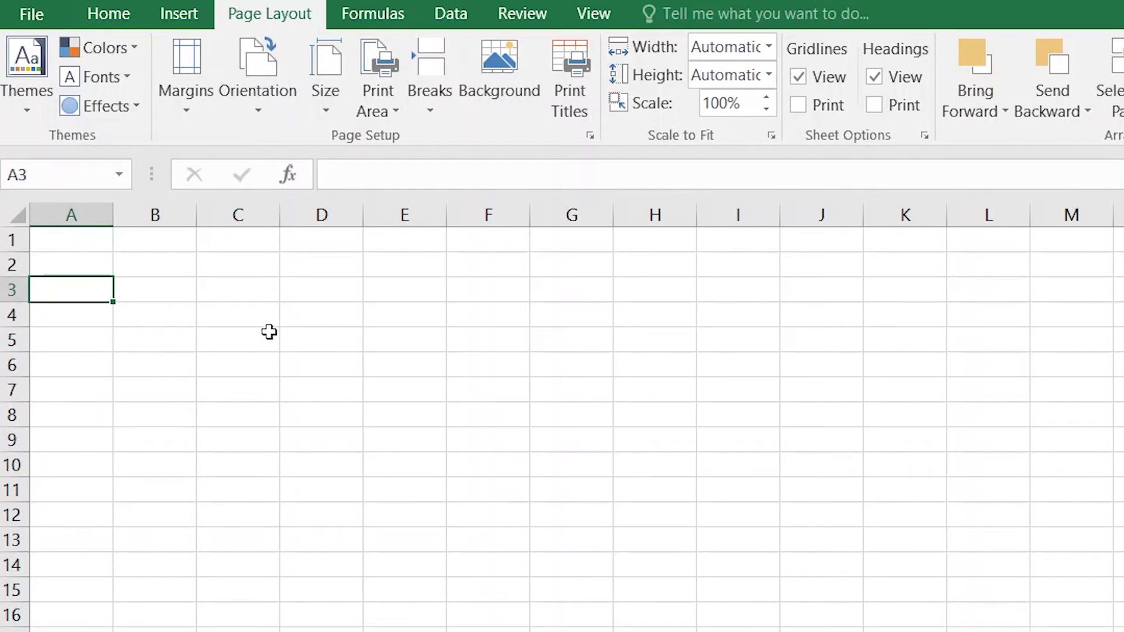
# Step: Select cells C3 and E6 on the sheet, and go directly to K11 by entering its cell reference
pyautogui.click(243, 294)
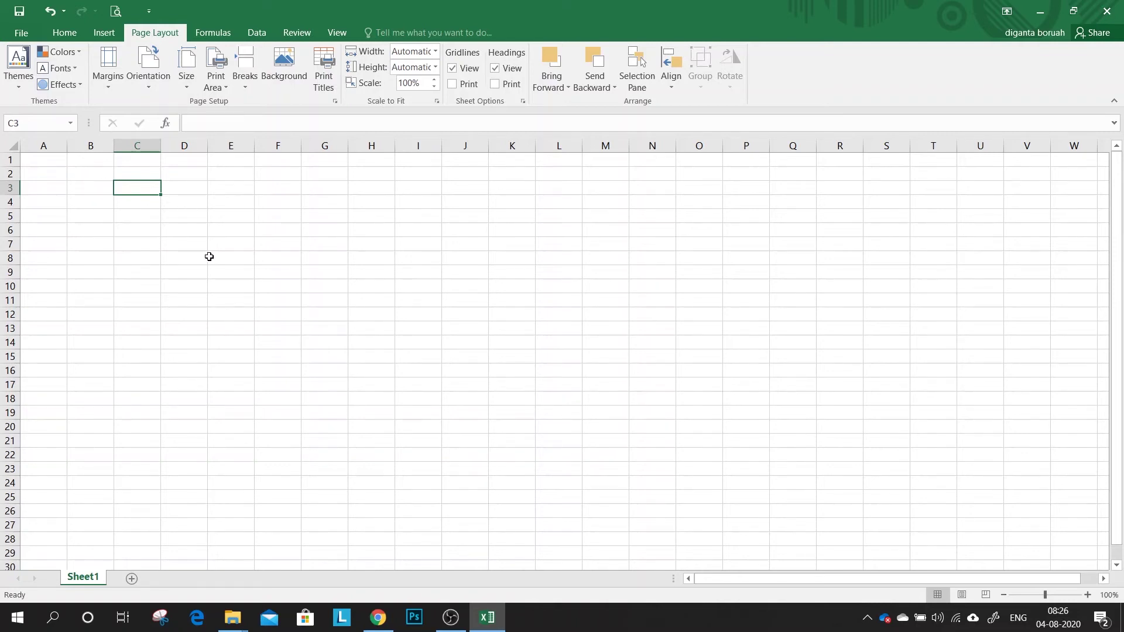
pyautogui.click(232, 231)
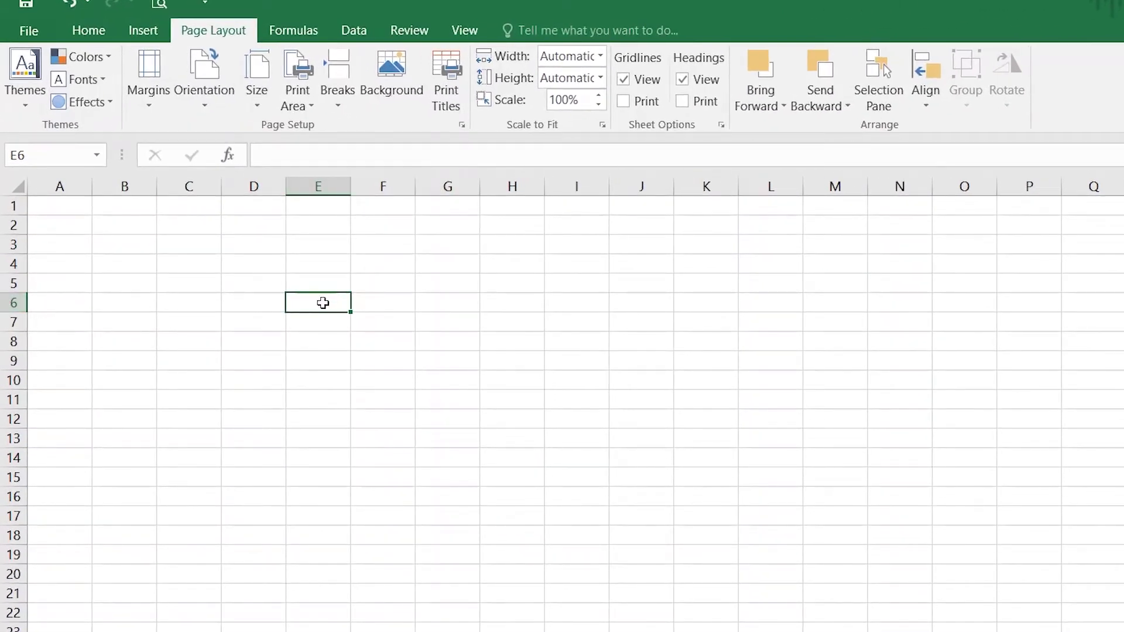
pyautogui.click(60, 156)
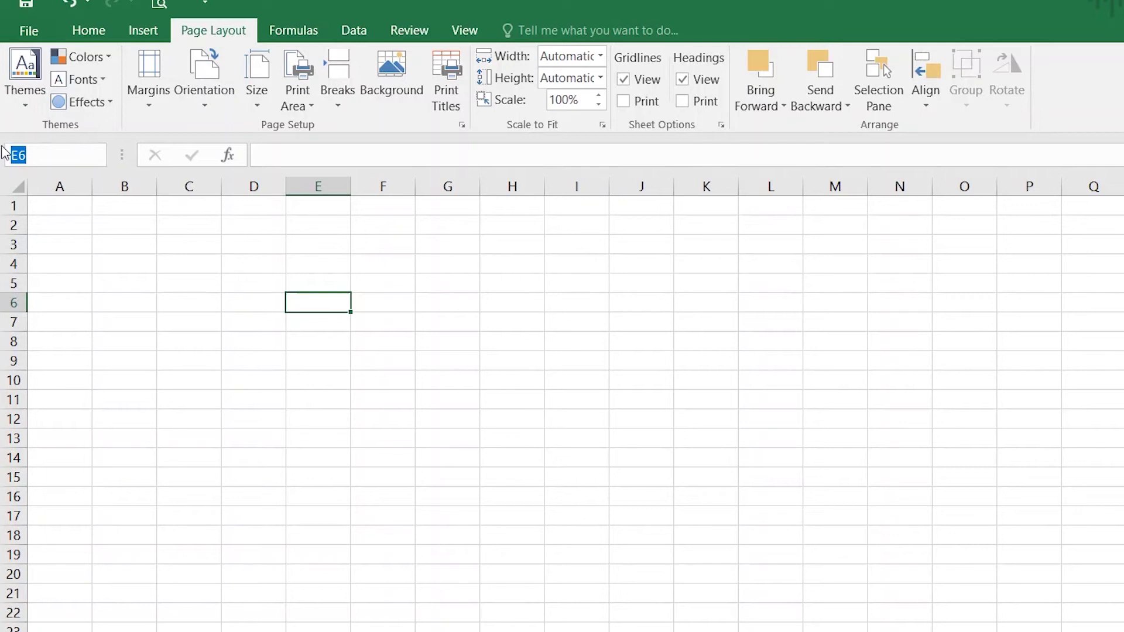
pyautogui.press('BackSpace')
pyautogui.write('K11')
pyautogui.press('Return')
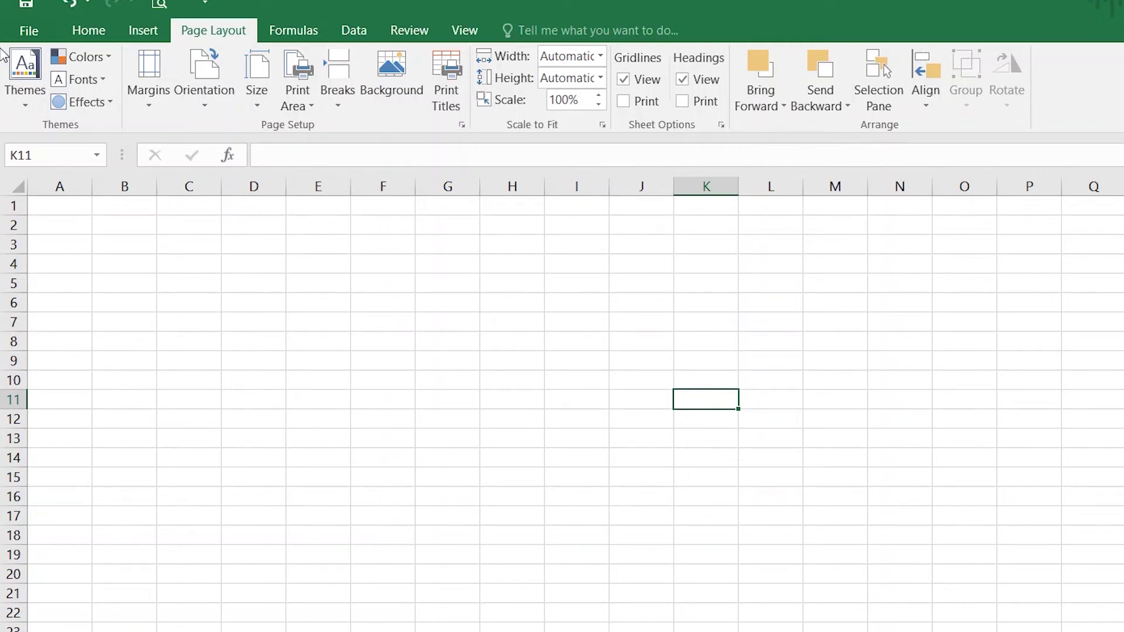
# Step: Show the Home commands, collapse the ribbon, and restore it with the Show Tabs and Commands option
pyautogui.click(94, 32)
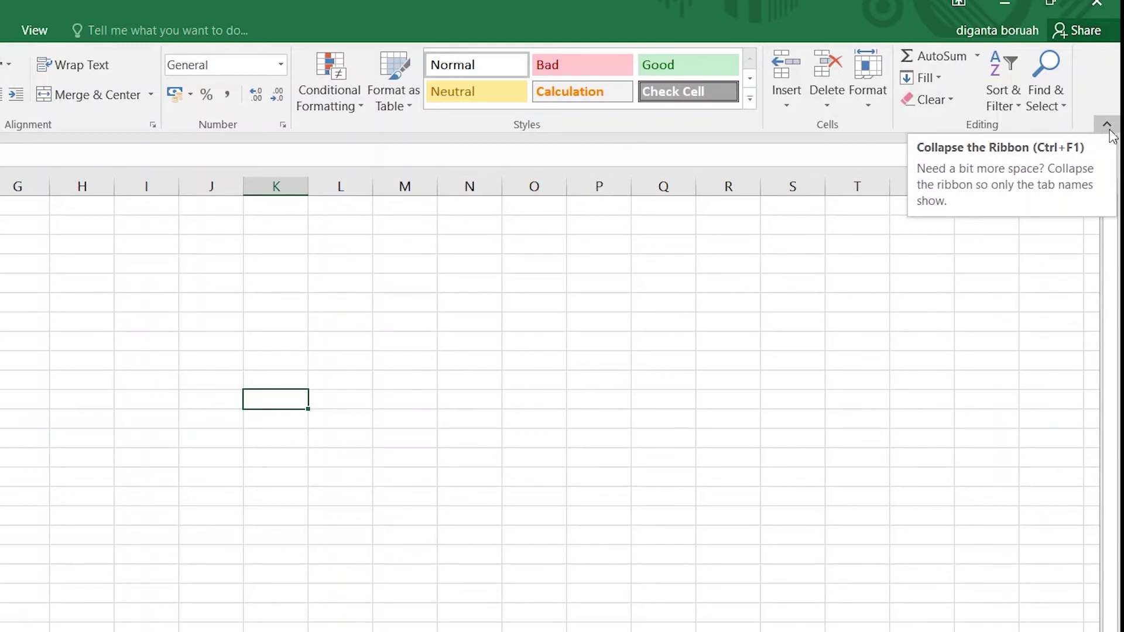
pyautogui.click(1107, 124)
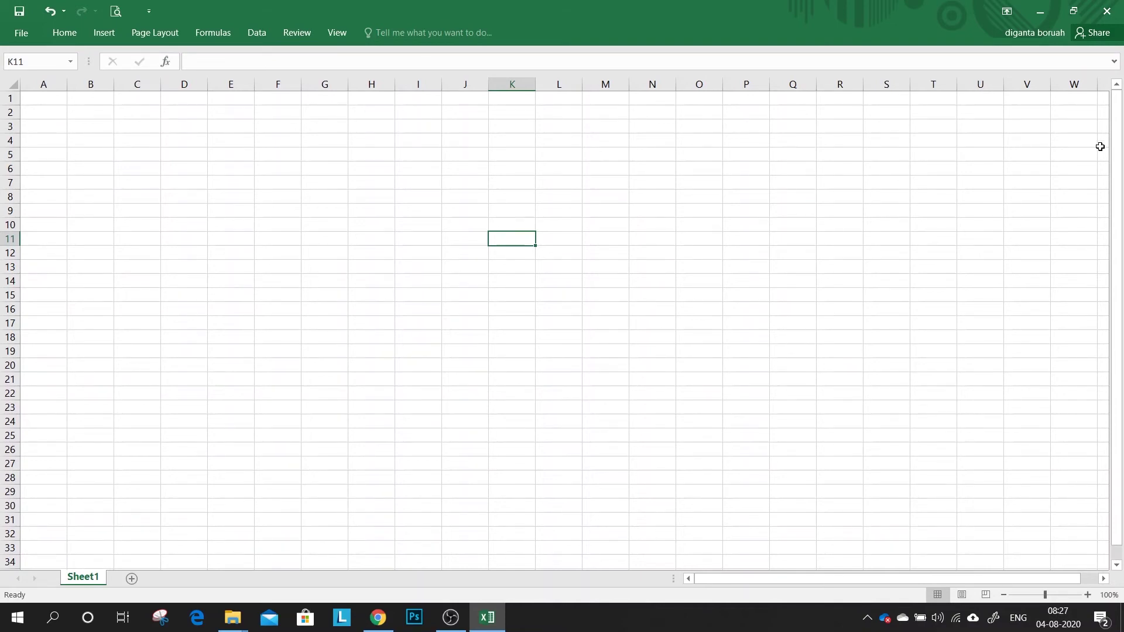
pyautogui.click(1007, 13)
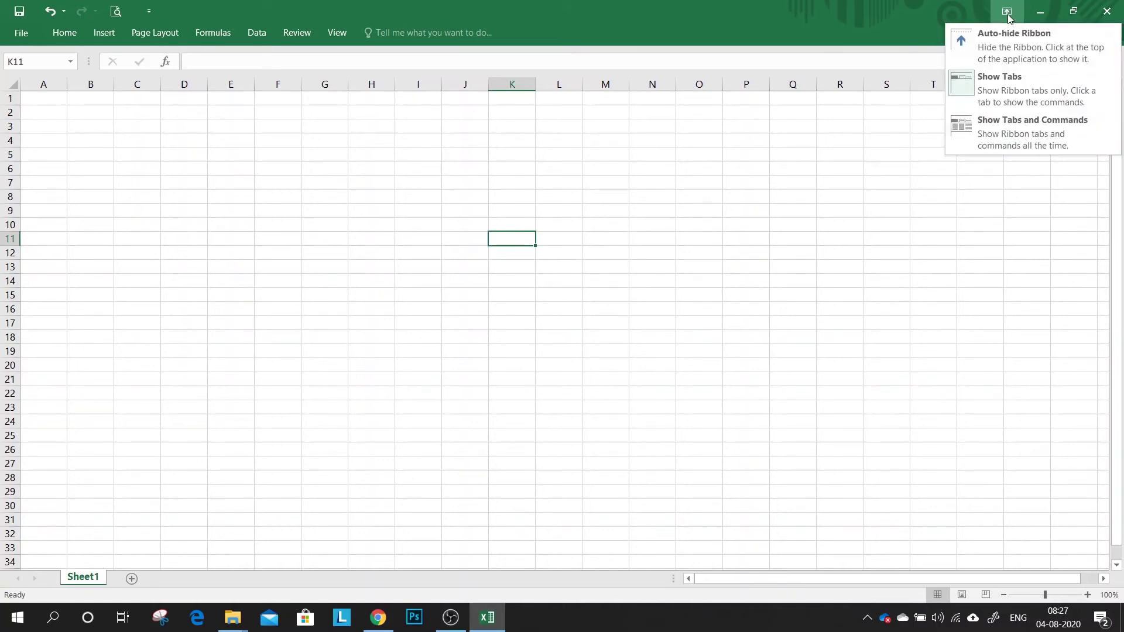
pyautogui.click(1021, 135)
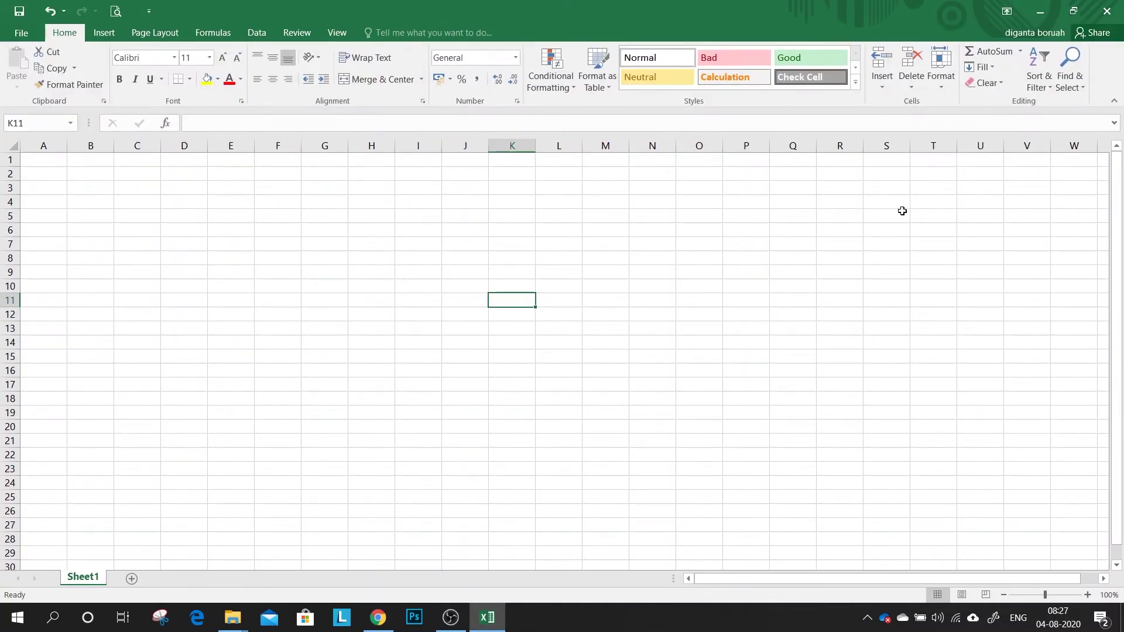
# Step: Set the ribbon display to Auto-hide Ribbon, and change it to Show Tabs
pyautogui.click(1008, 11)
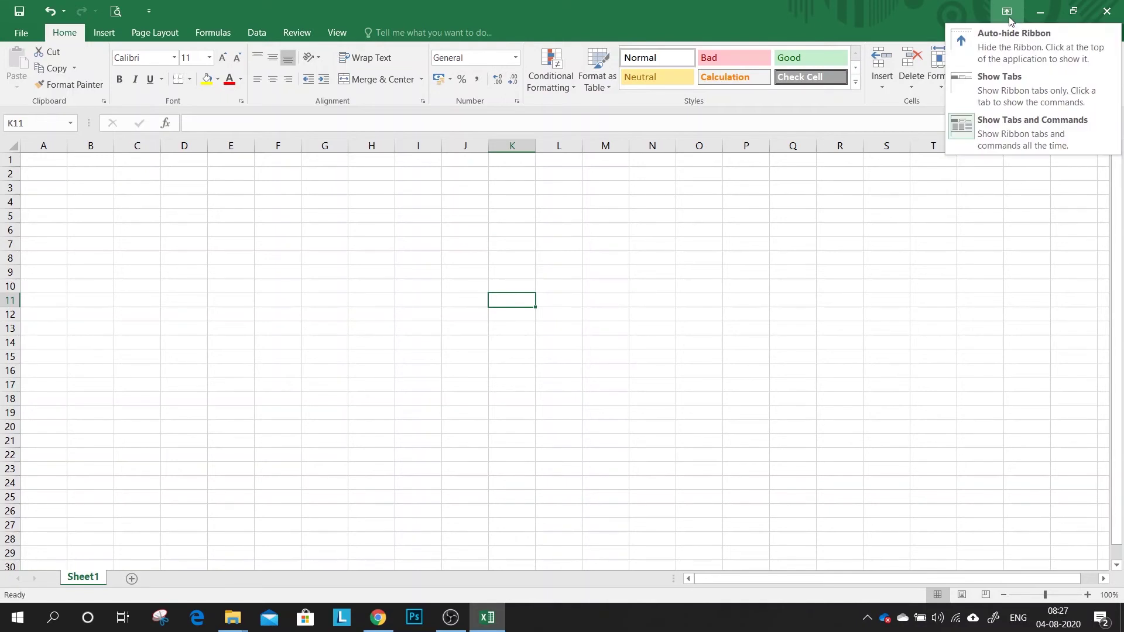
pyautogui.click(1059, 48)
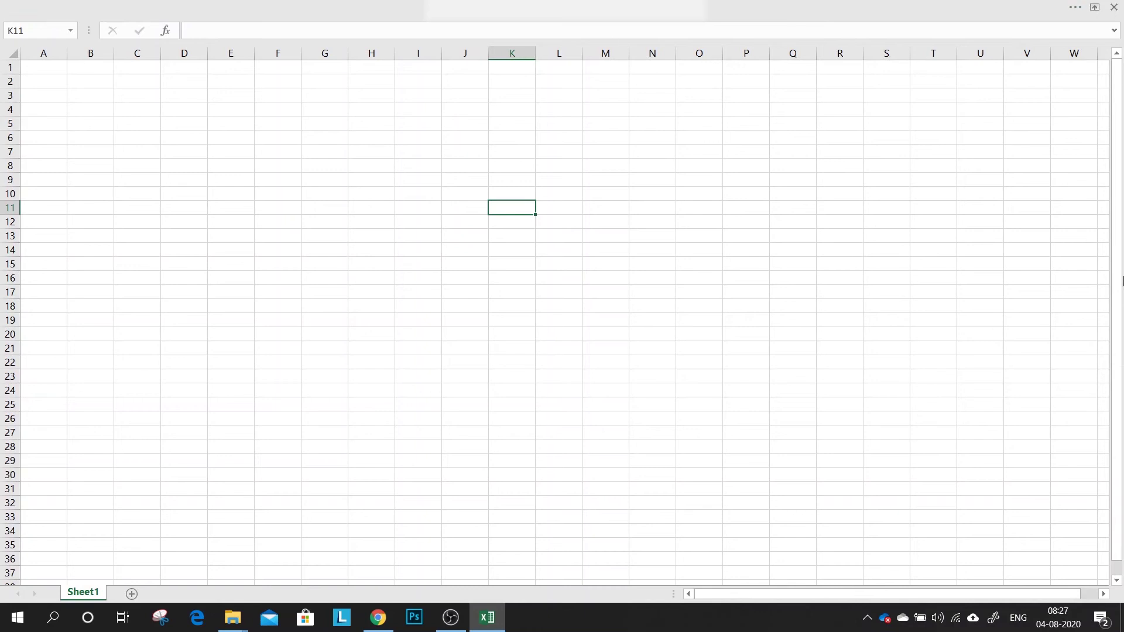
pyautogui.click(1095, 7)
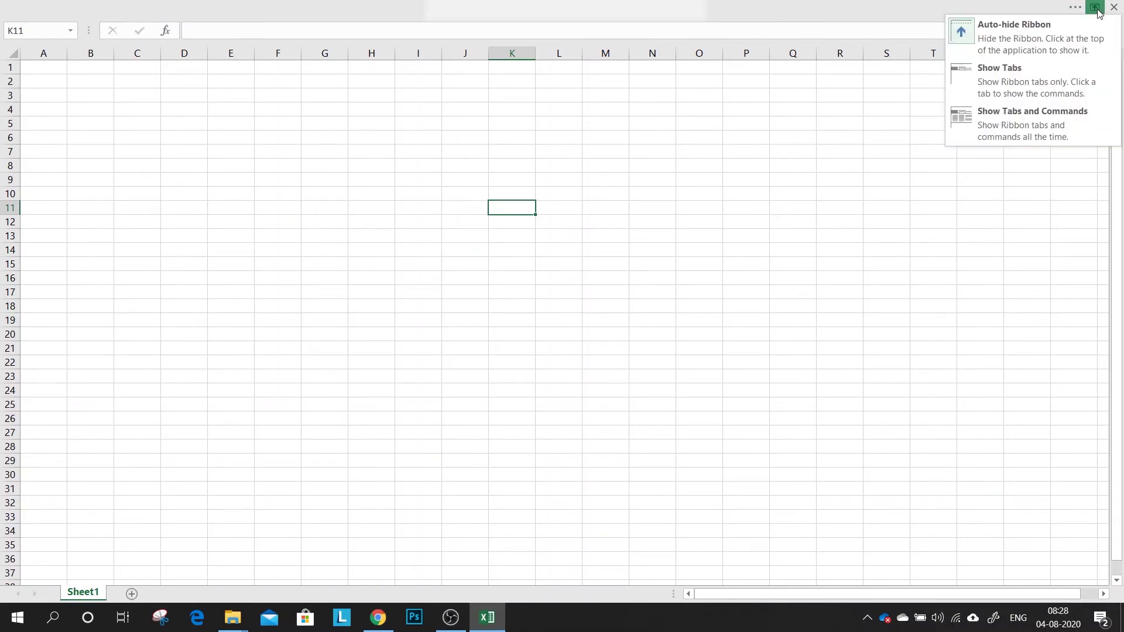
pyautogui.click(1020, 95)
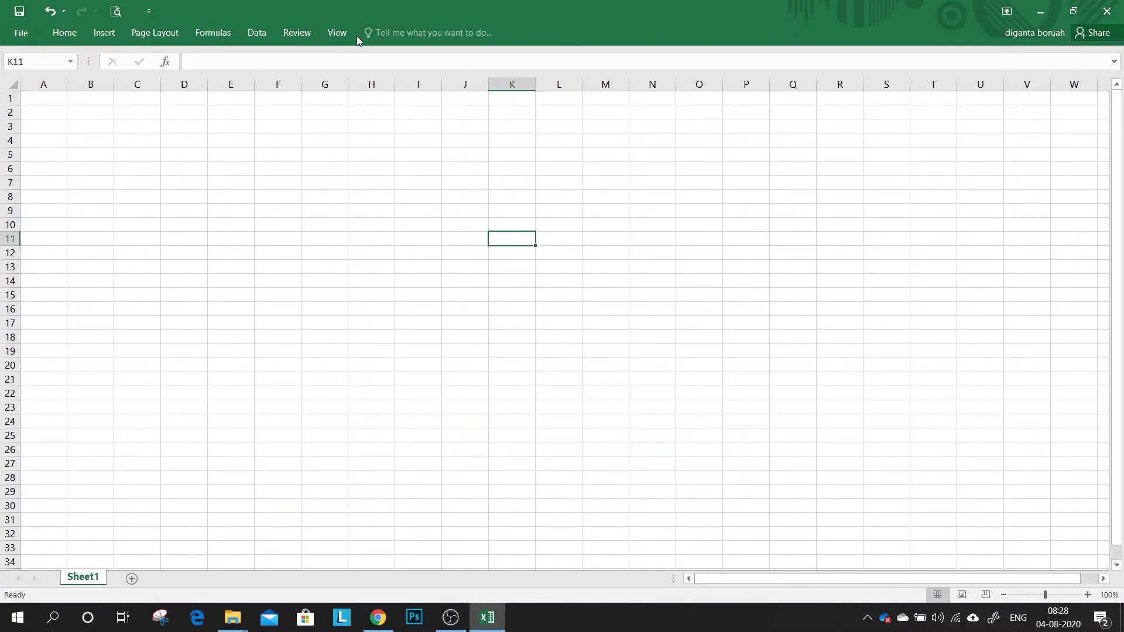
# Step: Display the Home commands temporarily from the collapsed ribbon, and set the ribbon display to Show Tabs and Commands
pyautogui.click(74, 38)
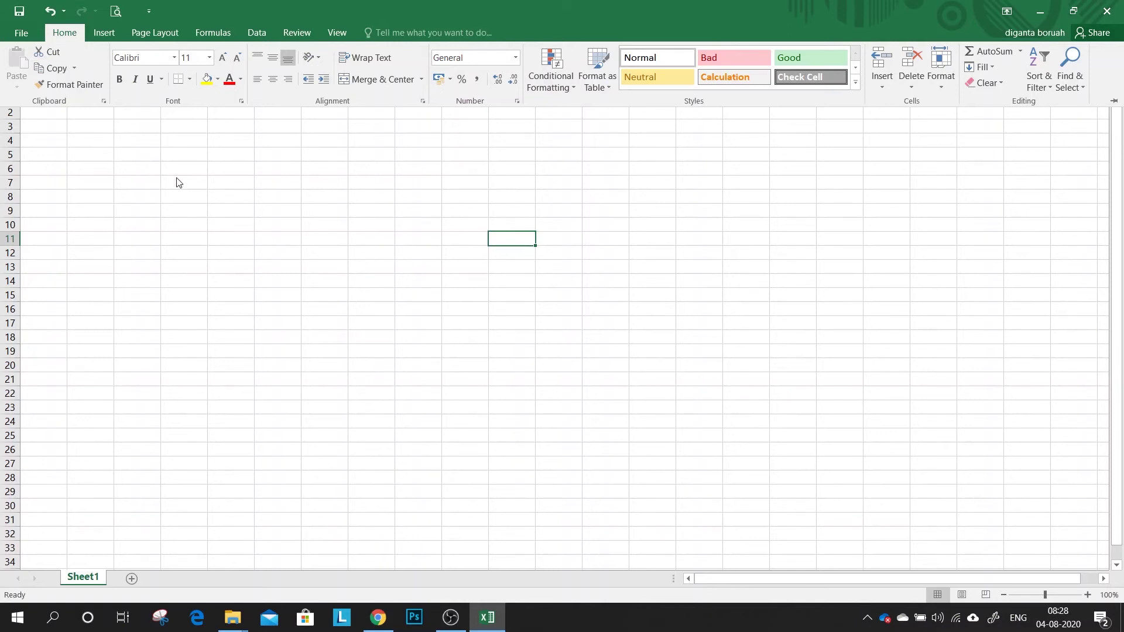
pyautogui.click(209, 179)
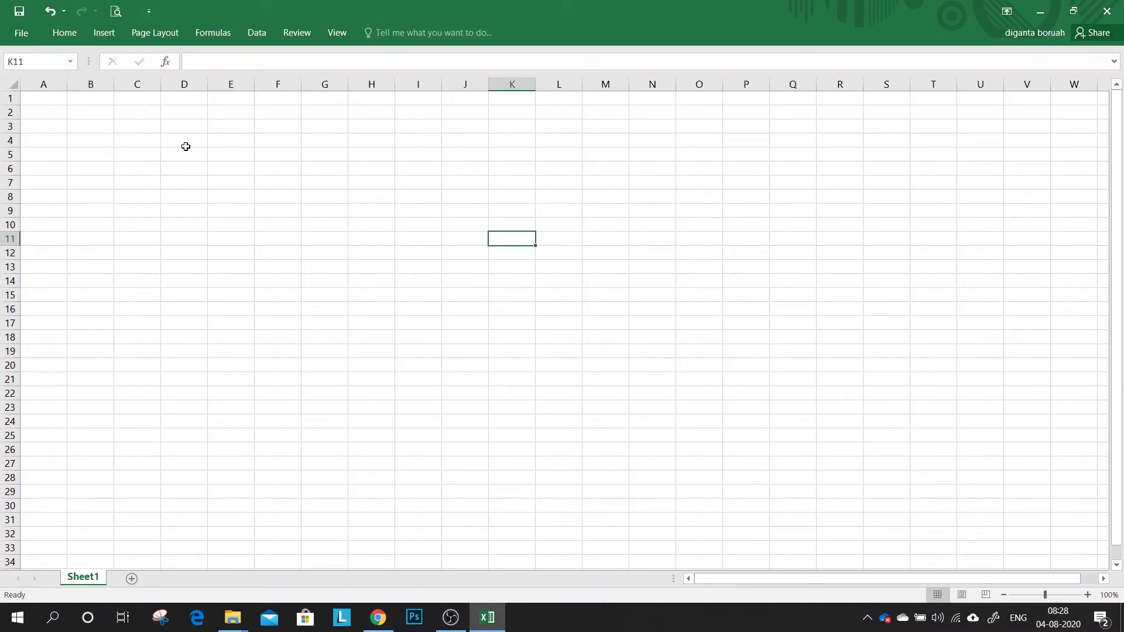
pyautogui.click(1008, 15)
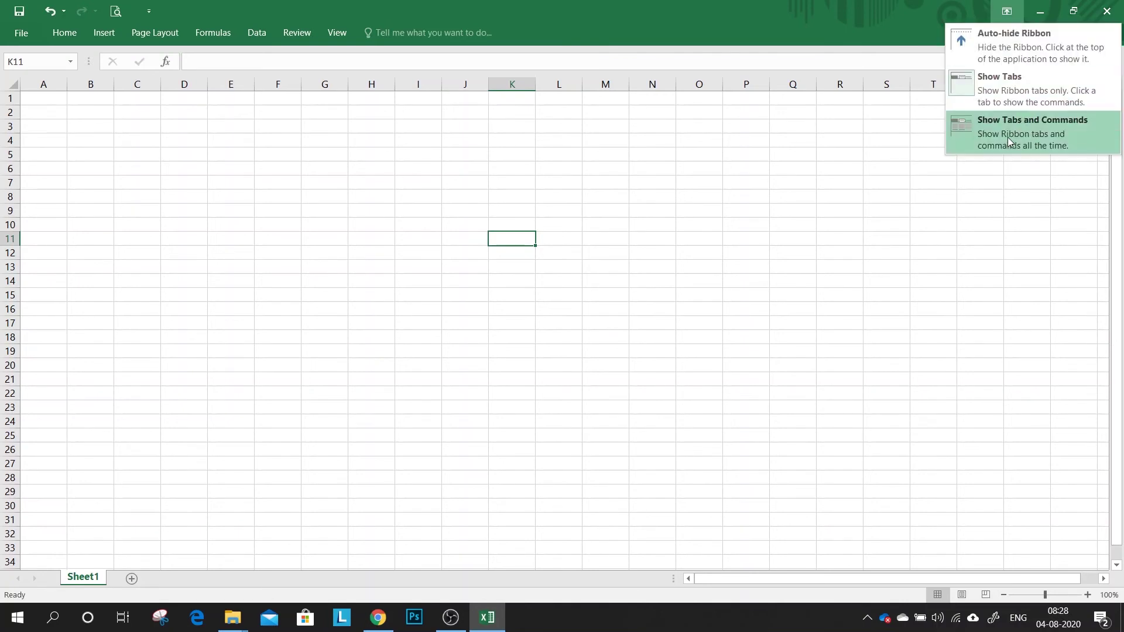
pyautogui.click(1030, 135)
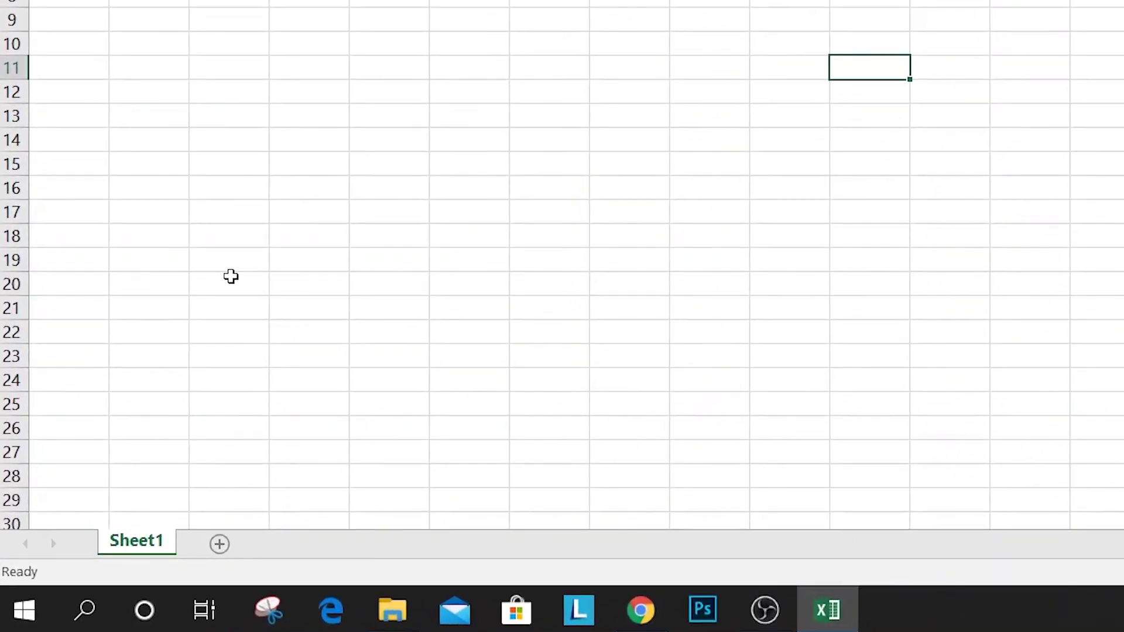
# Step: Add a new worksheet after Sheet1
pyautogui.click(220, 544)
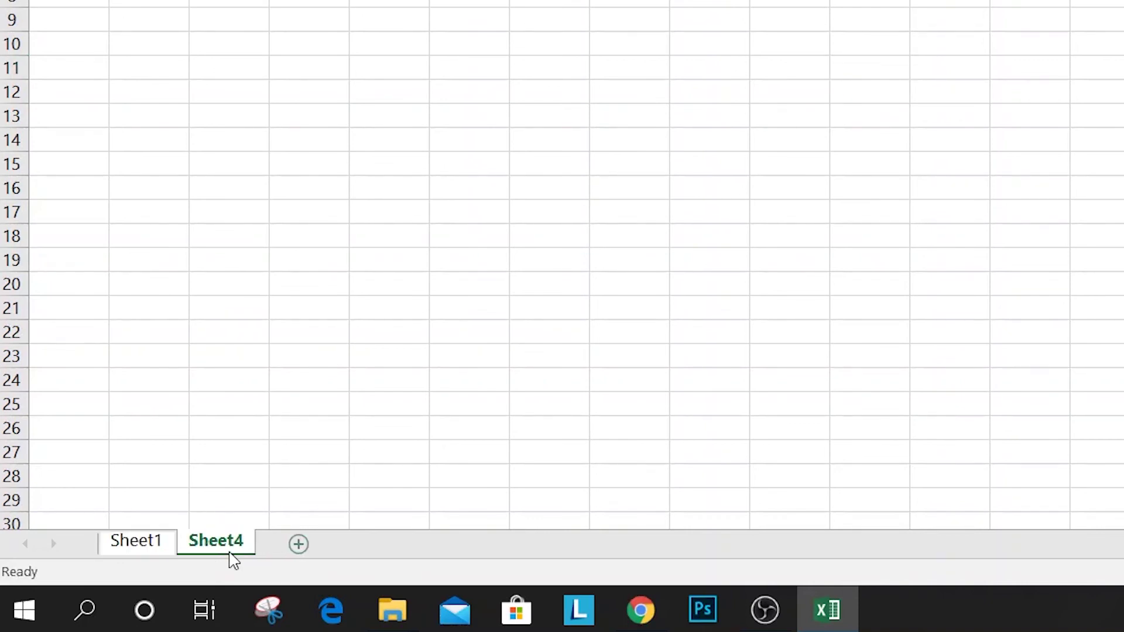
# Step: Set the Sheet1 tab color to the standard red
pyautogui.click(139, 551)
pyautogui.rightClick(139, 550)
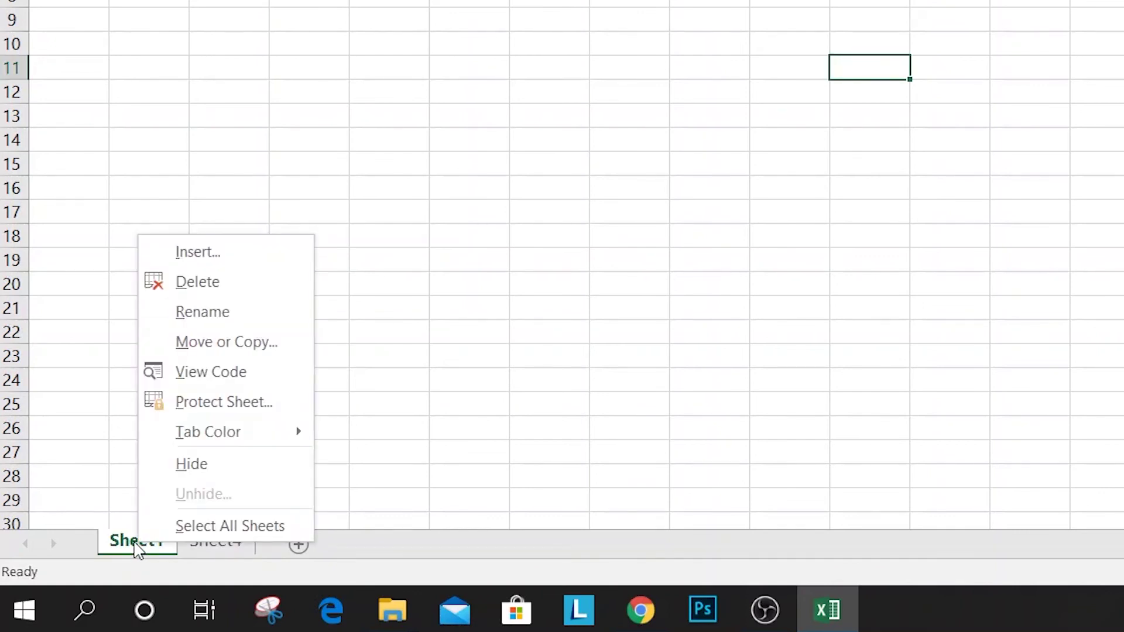
pyautogui.moveTo(234, 442)
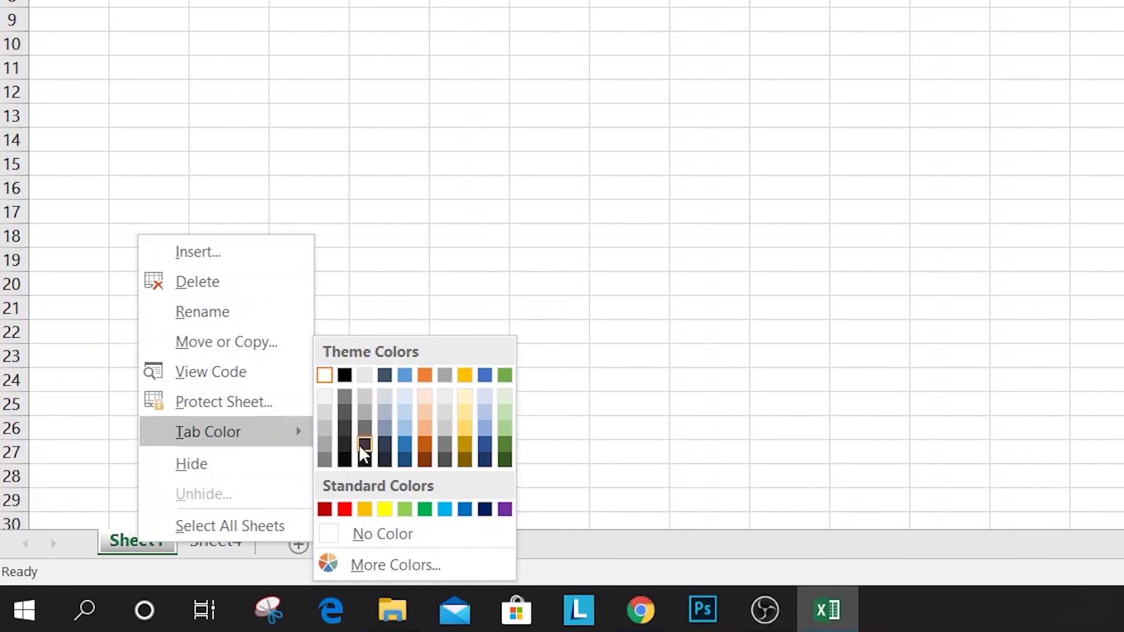
pyautogui.click(347, 511)
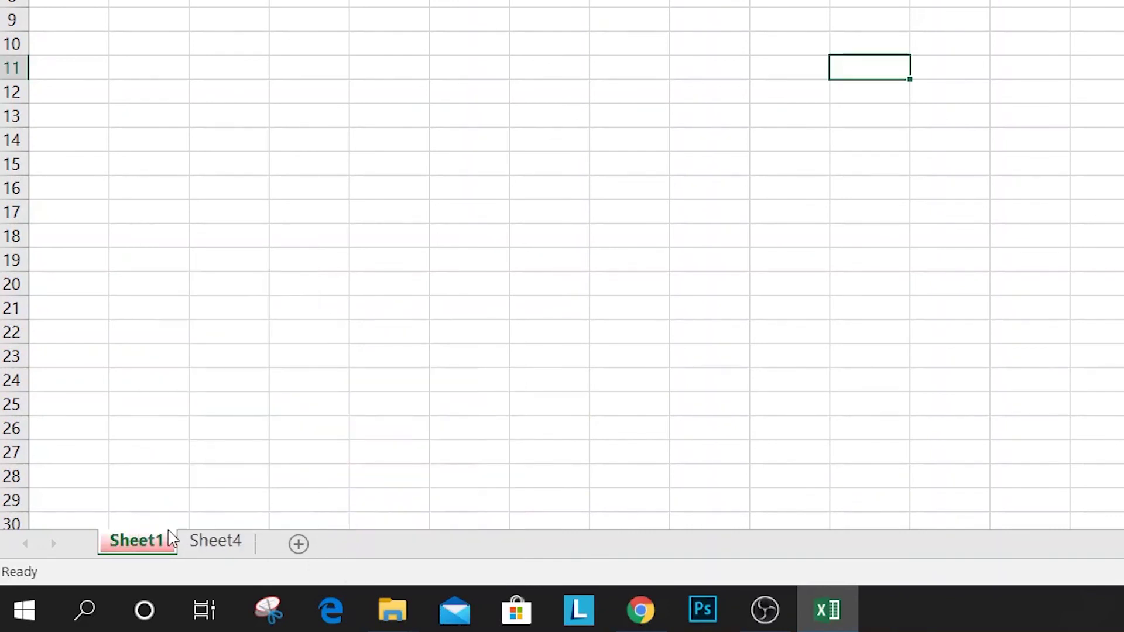
# Step: Give the Sheet4 tab a different standard color from the one on Sheet1
pyautogui.rightClick(221, 547)
pyautogui.moveTo(375, 441)
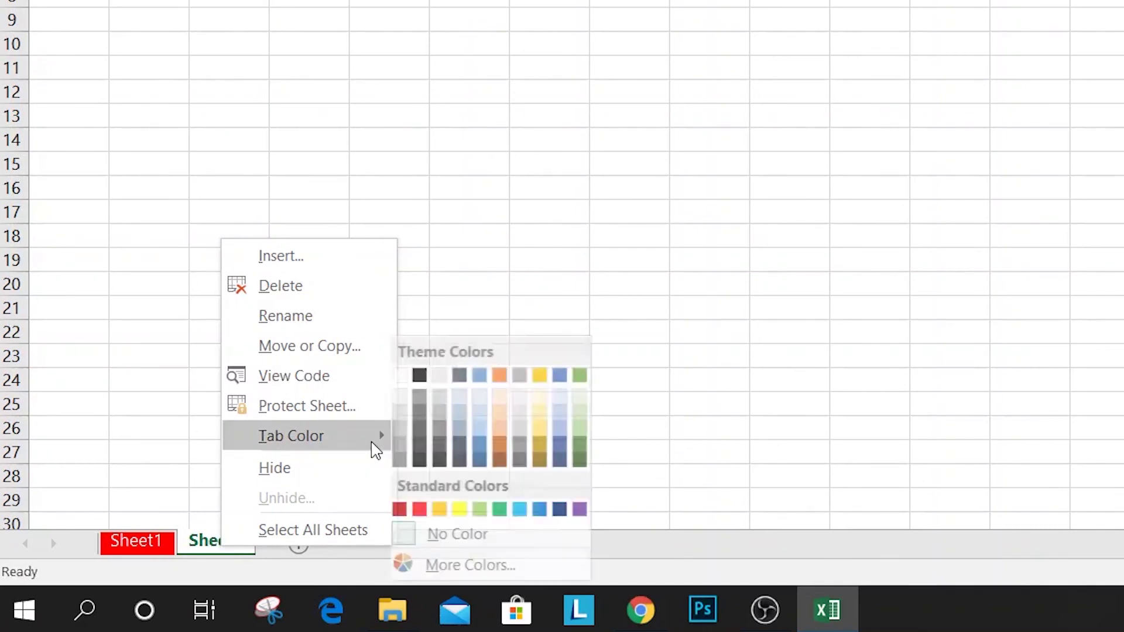
pyautogui.click(467, 509)
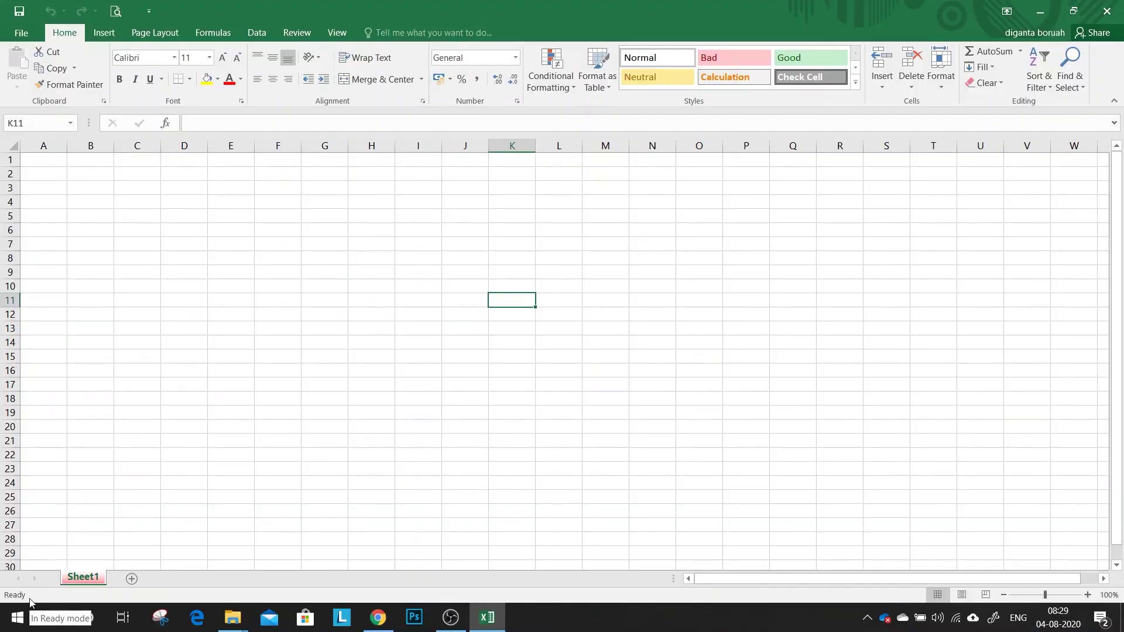
# Step: Select cell H13, and zoom the worksheet in to about 196% and back to 100%
pyautogui.click(372, 330)
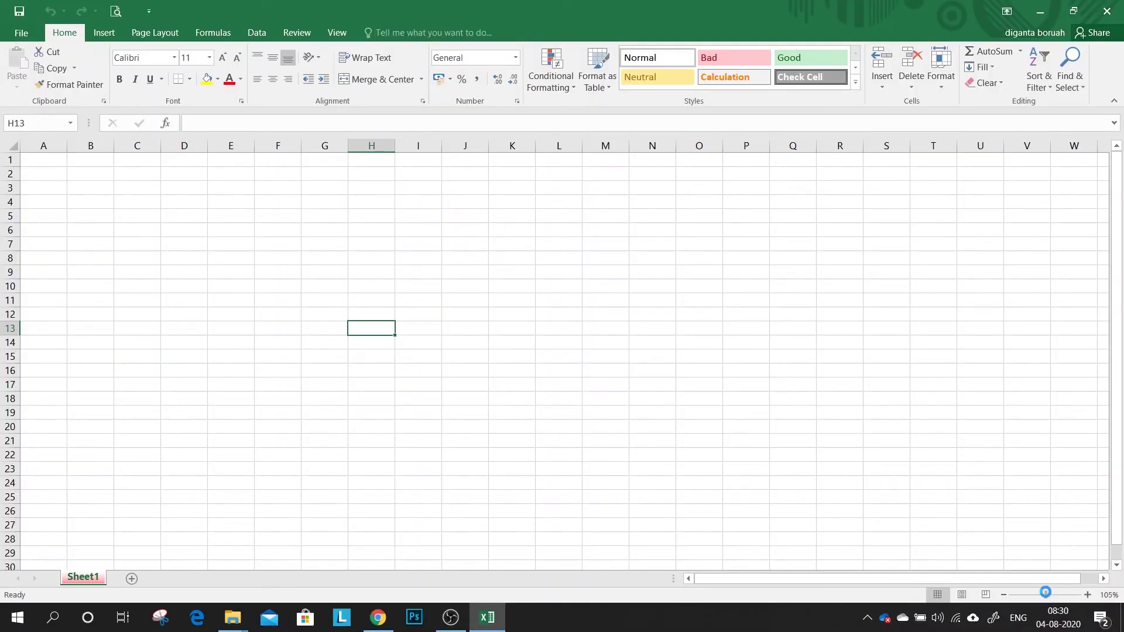
pyautogui.moveTo(995, 565); pyautogui.dragTo(1014, 566)
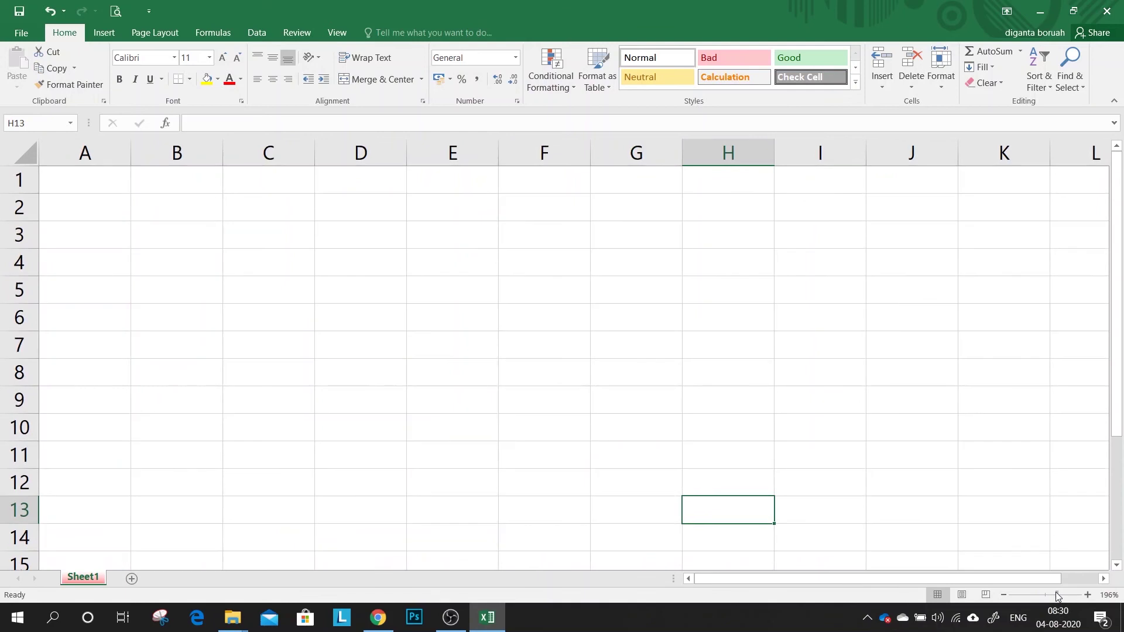
pyautogui.moveTo(1058, 596)
pyautogui.mouseDown()
pyautogui.moveTo(1027, 595)
pyautogui.moveTo(1045, 595)
pyautogui.mouseUp()
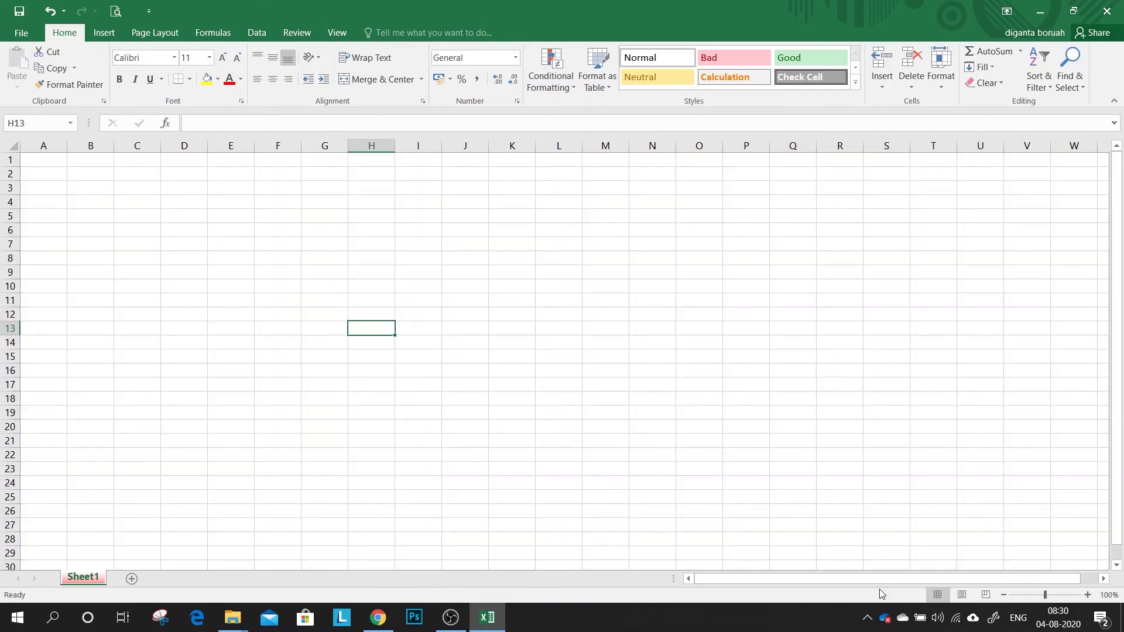
# Step: Scroll the worksheet horizontally to start at column B and vertically to start at row 2
pyautogui.moveTo(886, 581); pyautogui.dragTo(946, 582)
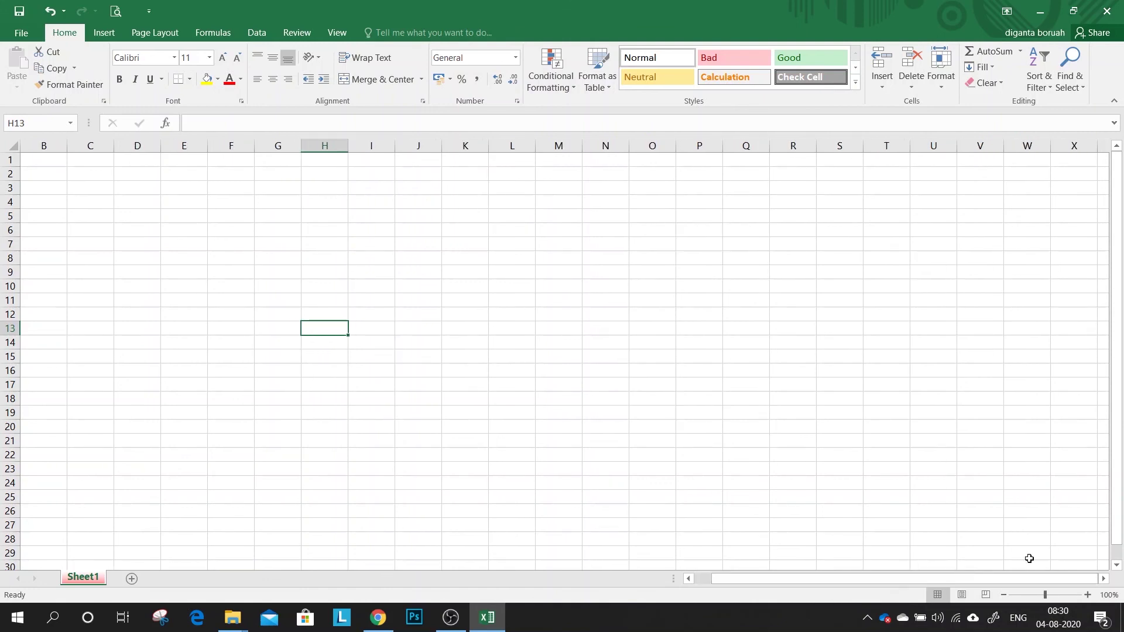
pyautogui.moveTo(1120, 345); pyautogui.dragTo(1123, 305)
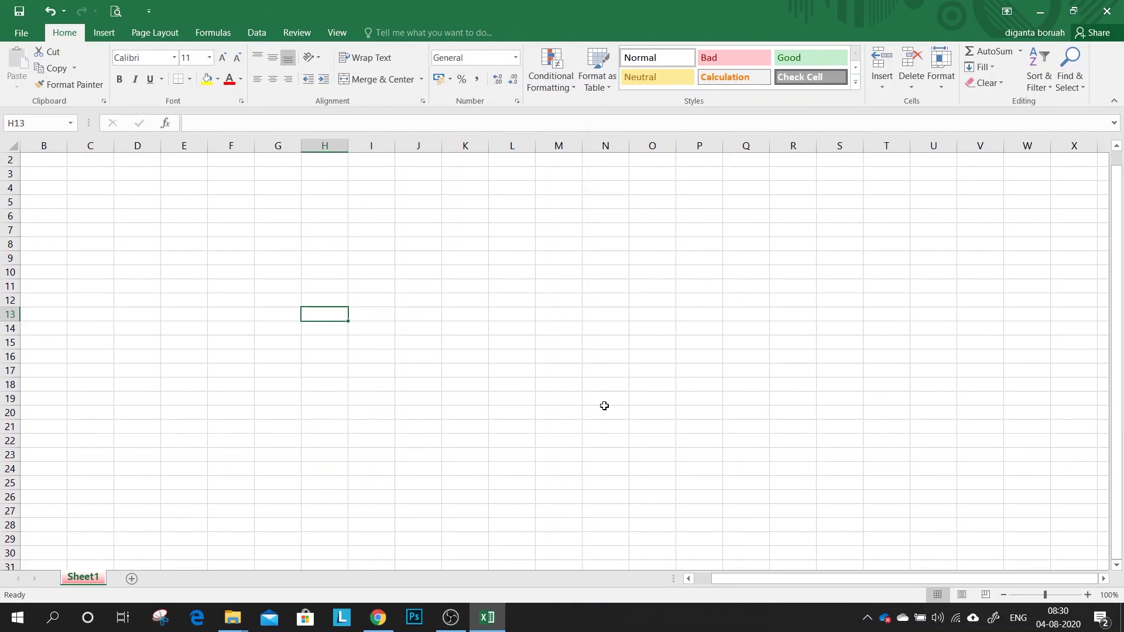